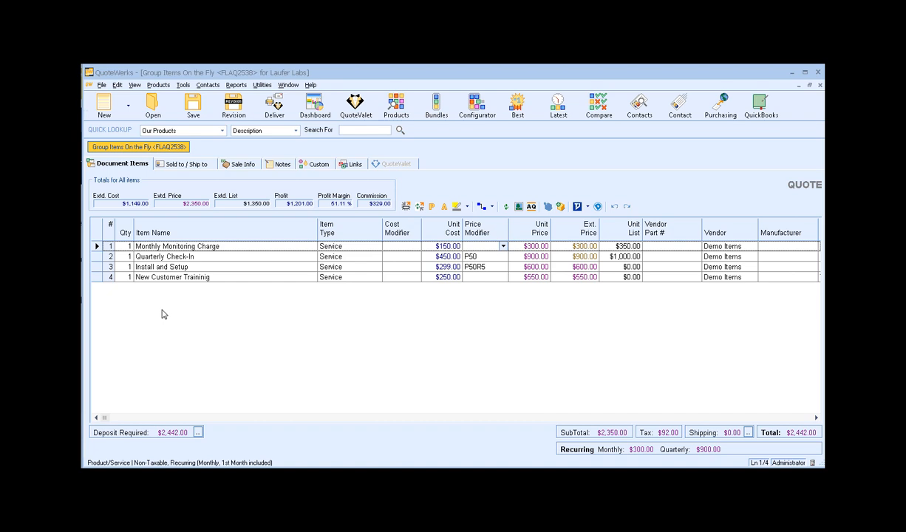
# Group Monthly Monitoring Charge, Quarterly Check-In and Install and Setup under a new $1,800.00 header
pyautogui.click(96, 246)
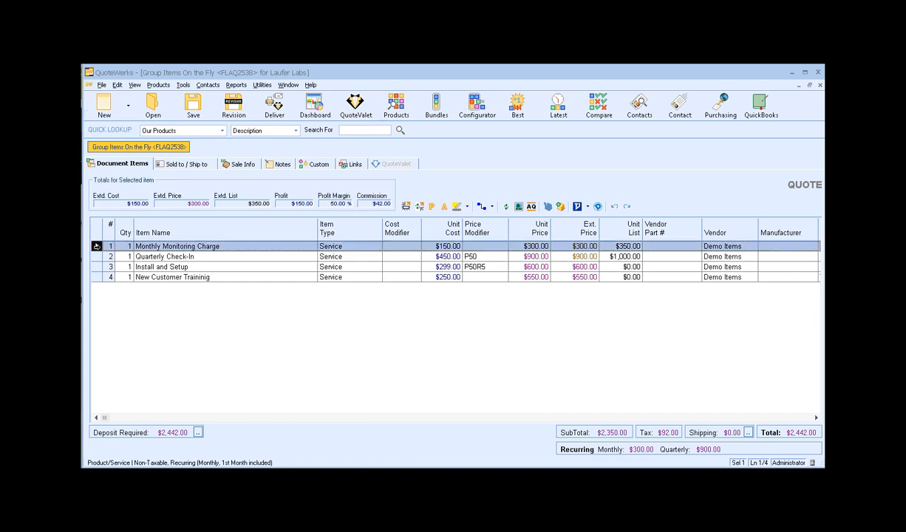
pyautogui.hotkey('shift', 'Down')
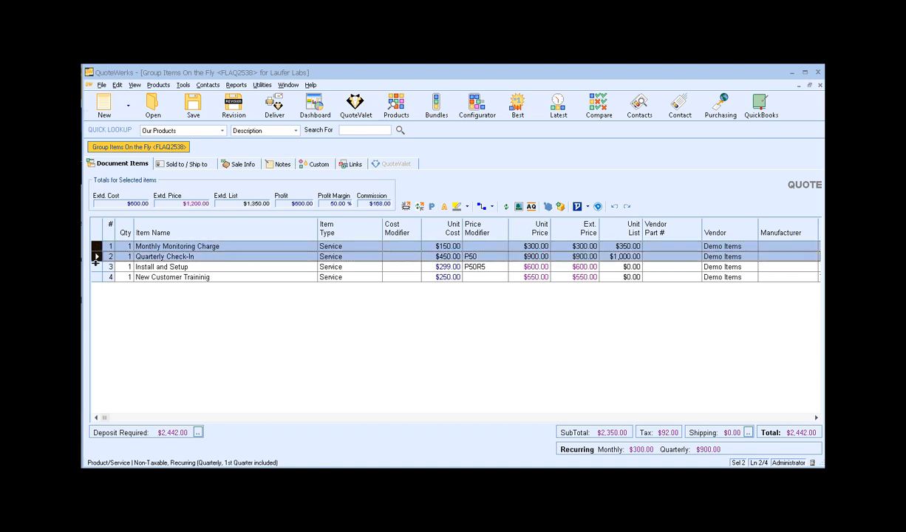
pyautogui.hotkey('shift', 'Down')
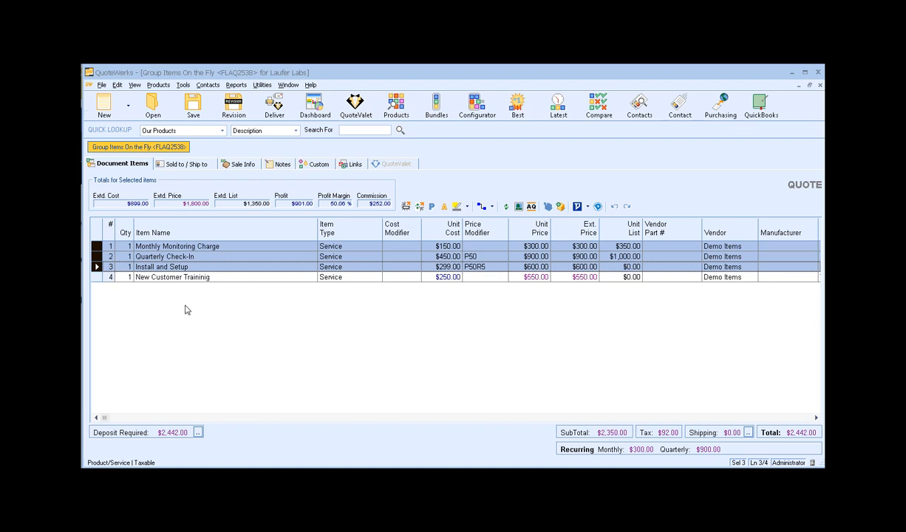
pyautogui.rightClick(162, 257)
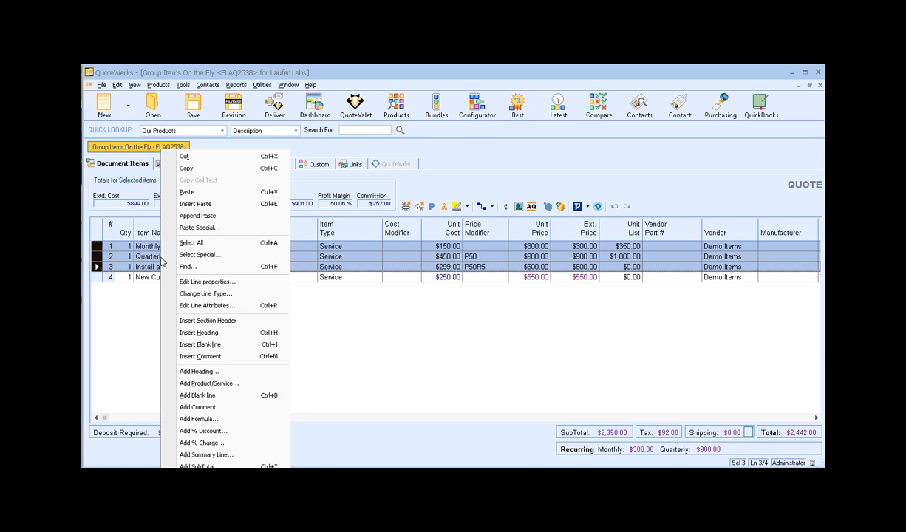
pyautogui.click(132, 315)
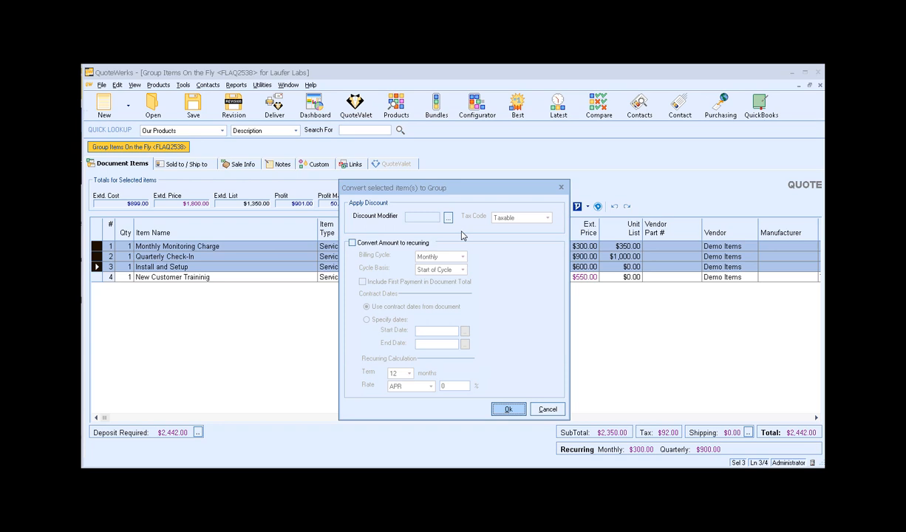
pyautogui.click(510, 409)
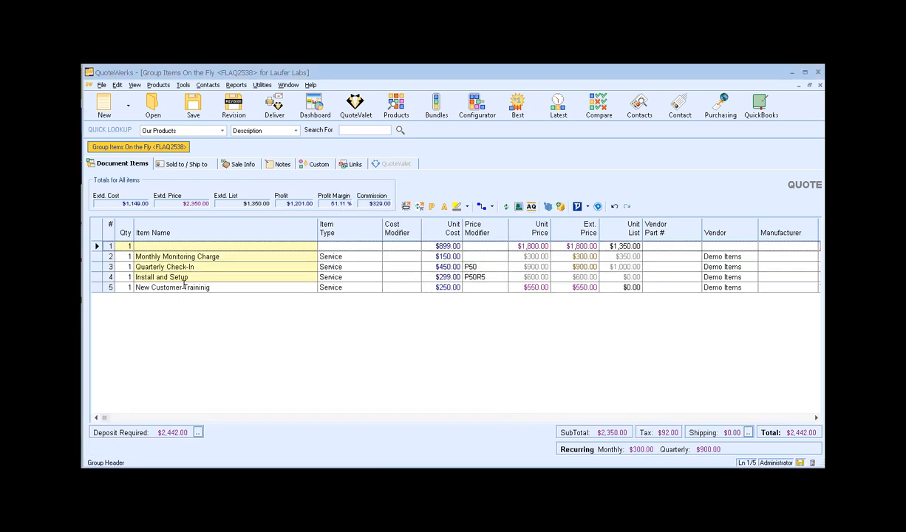
# Name the $1,800.00 group header row 'New Customer Setup Package'
pyautogui.click(155, 247)
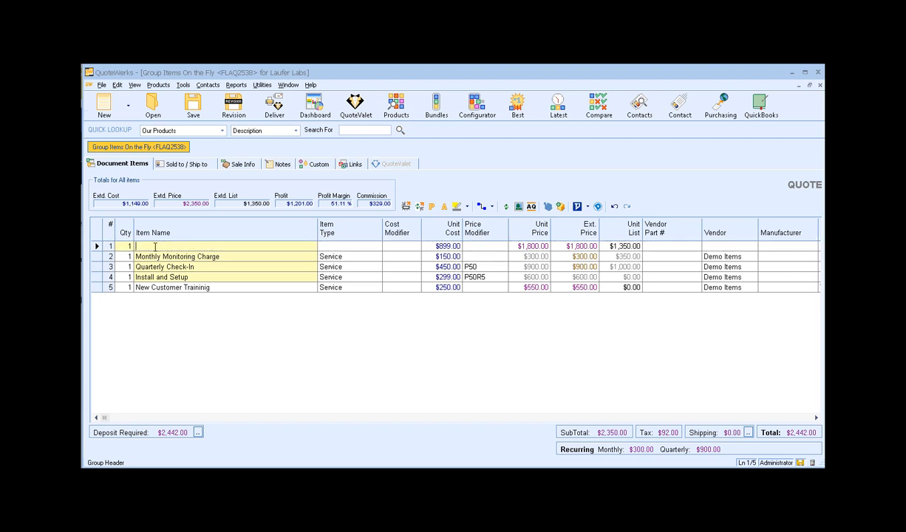
pyautogui.write('New Customer Setup Package')
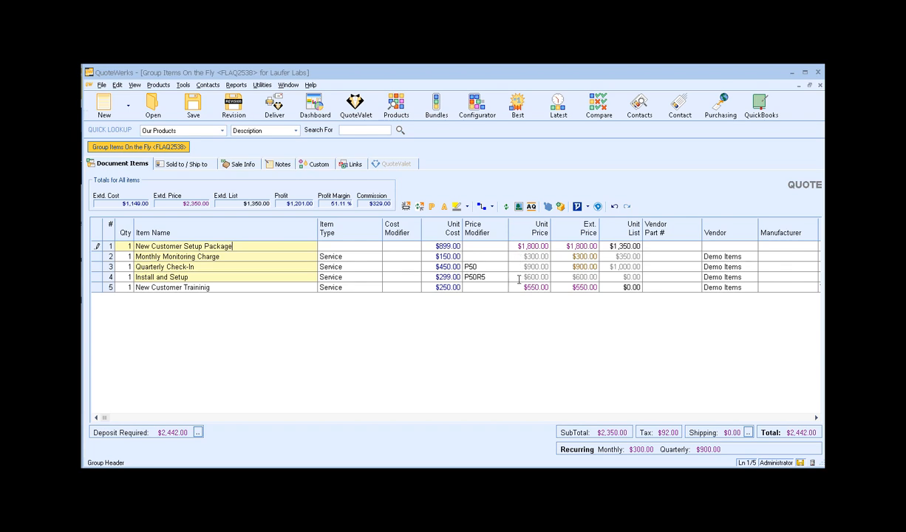
pyautogui.click(97, 246)
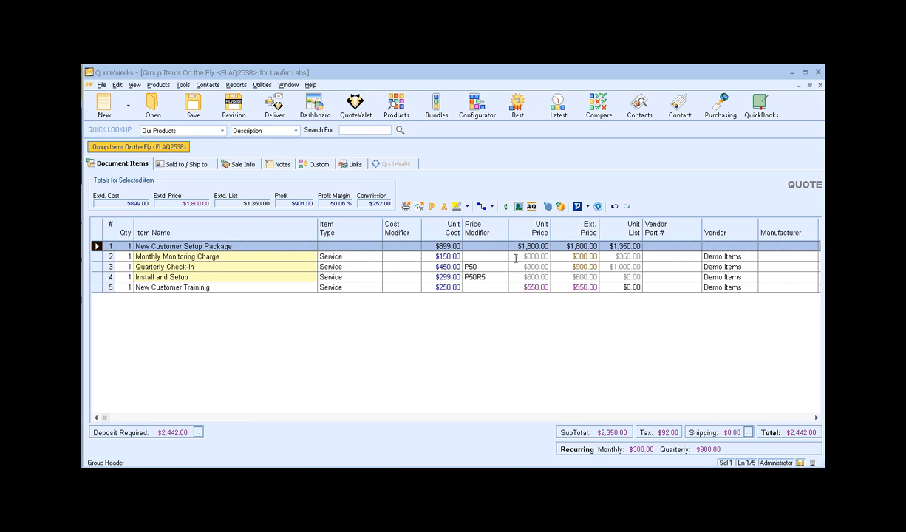
# Drag New Customer Training into the setup package group and back out again
pyautogui.click(211, 288)
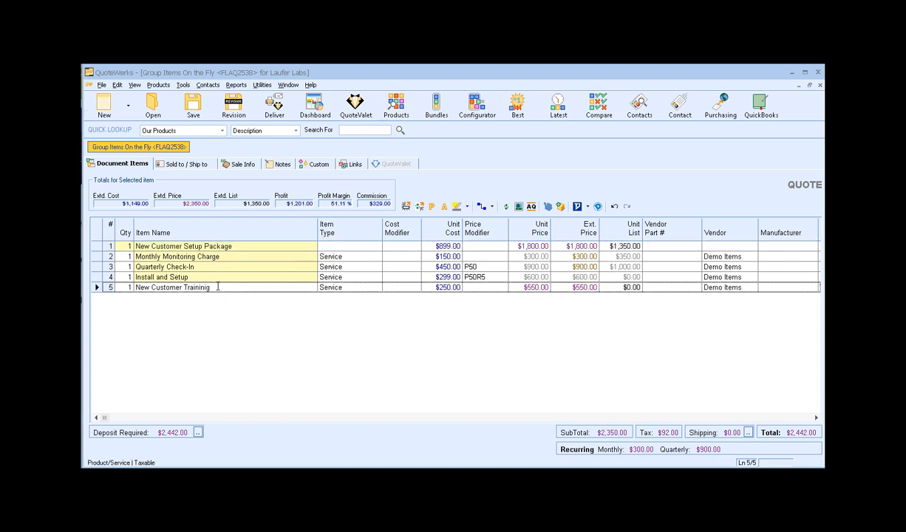
pyautogui.moveTo(97, 288); pyautogui.dragTo(97, 278)
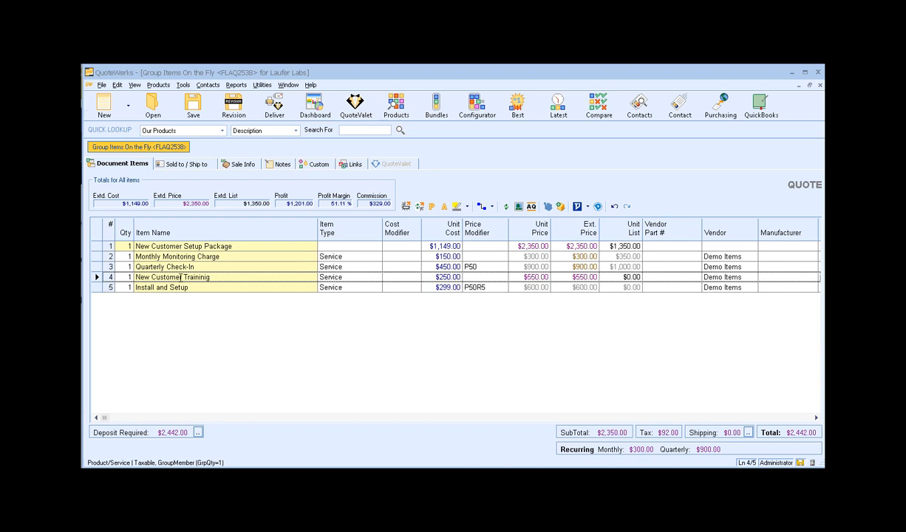
pyautogui.moveTo(96, 277); pyautogui.dragTo(103, 313)
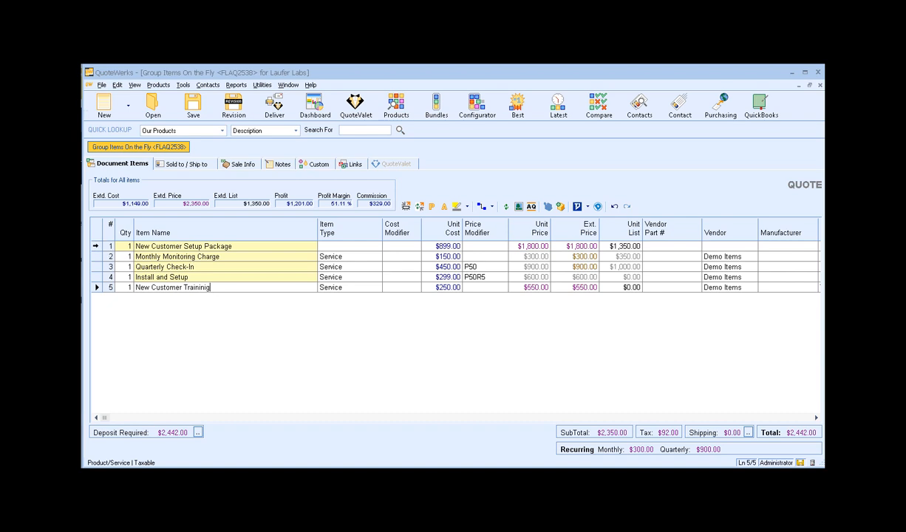
# Delete the New Customer Setup Package header line, confirming the removal
pyautogui.click(96, 246)
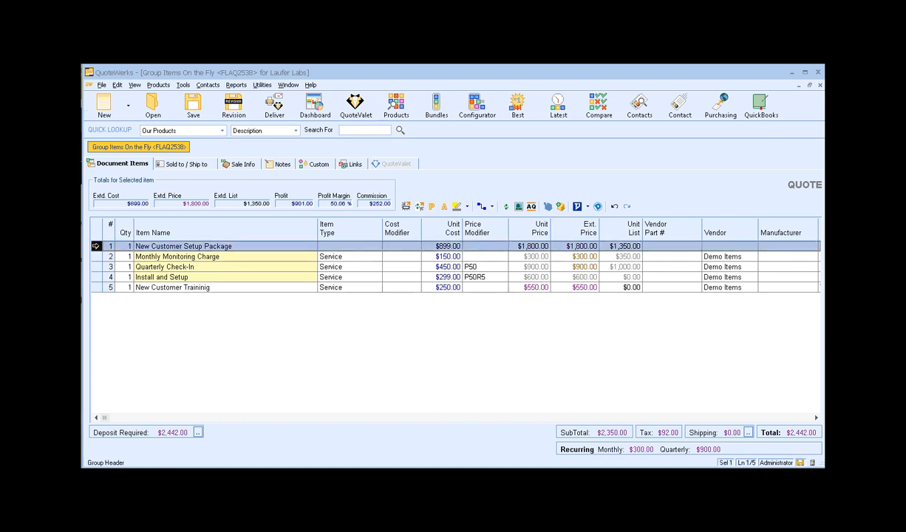
pyautogui.press('Delete')
pyautogui.click(458, 344)
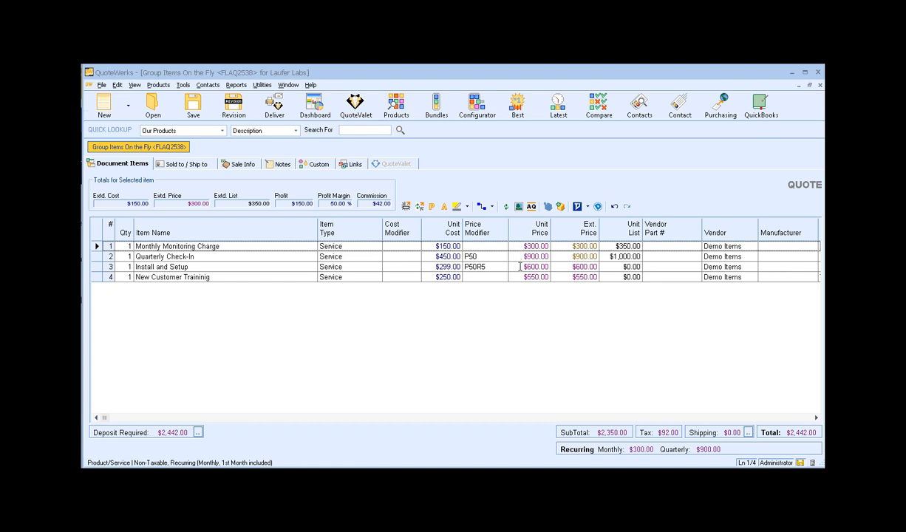
# In the Product Lookup, choose the Tripp Lite 16-port KVM switch, Cisco 888E router and Cisco IOS SSL VPN license
pyautogui.click(232, 246)
pyautogui.click(378, 106)
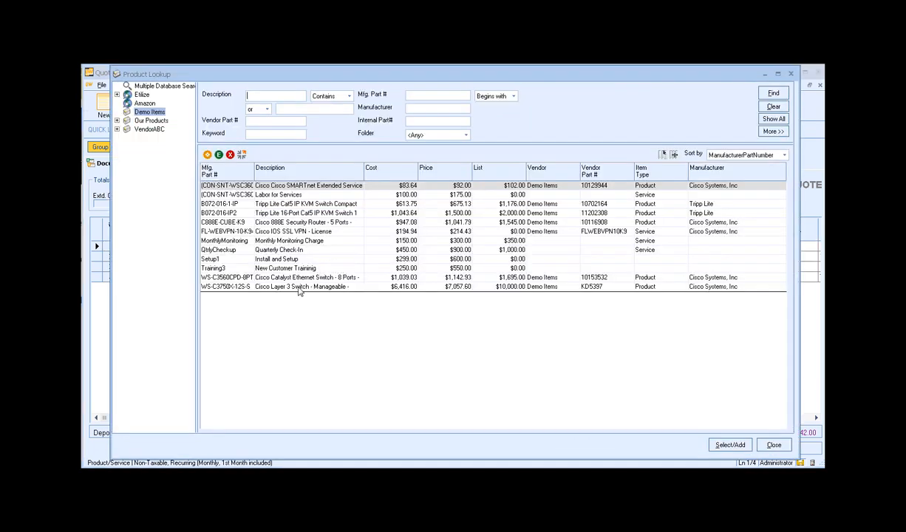
pyautogui.click(278, 222)
pyautogui.keyDown('ctrl'); pyautogui.click(279, 230); pyautogui.keyUp('ctrl')
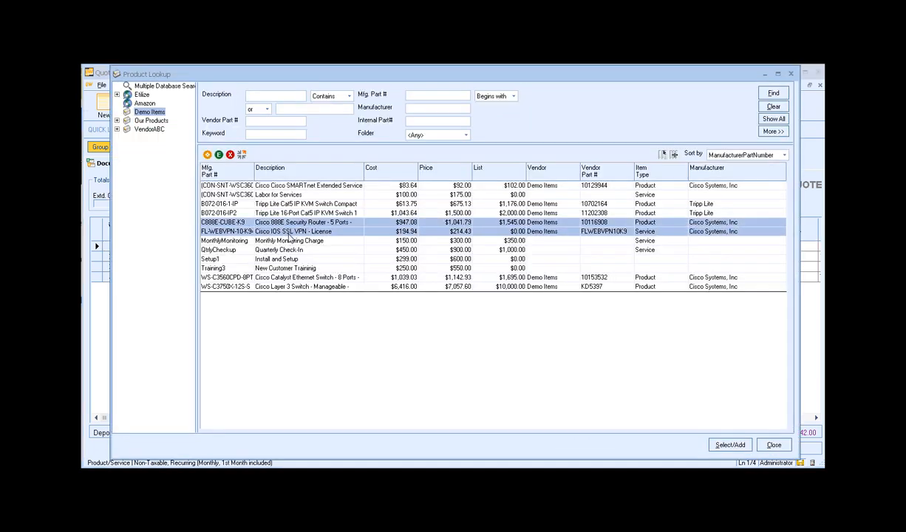
pyautogui.keyDown('ctrl'); pyautogui.click(279, 213); pyautogui.keyUp('ctrl')
pyautogui.click(730, 446)
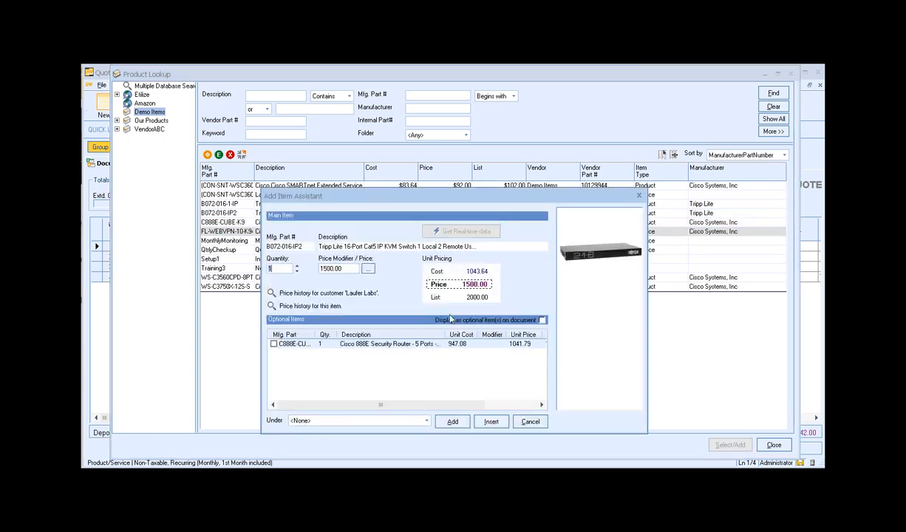
# Add all three products through the Add Item Assistant, then select hardware rows 5–7
pyautogui.click(453, 421)
pyautogui.click(500, 373)
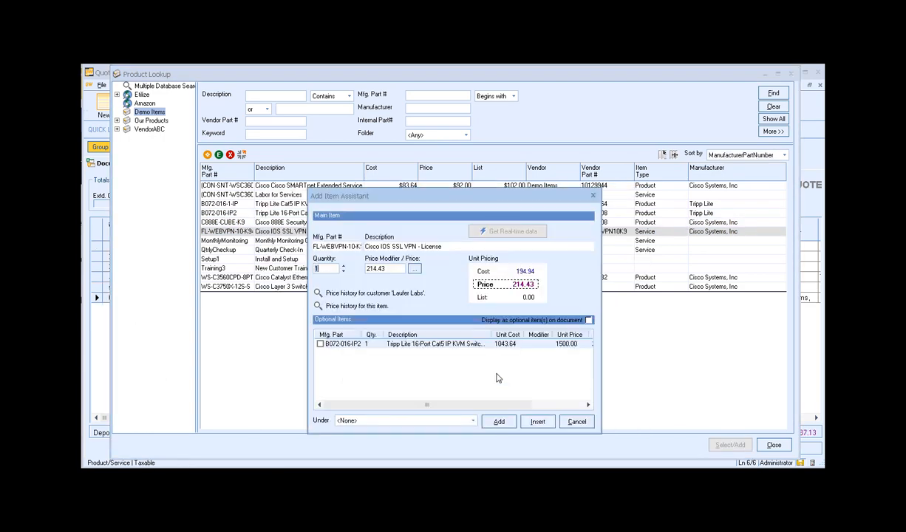
pyautogui.click(495, 421)
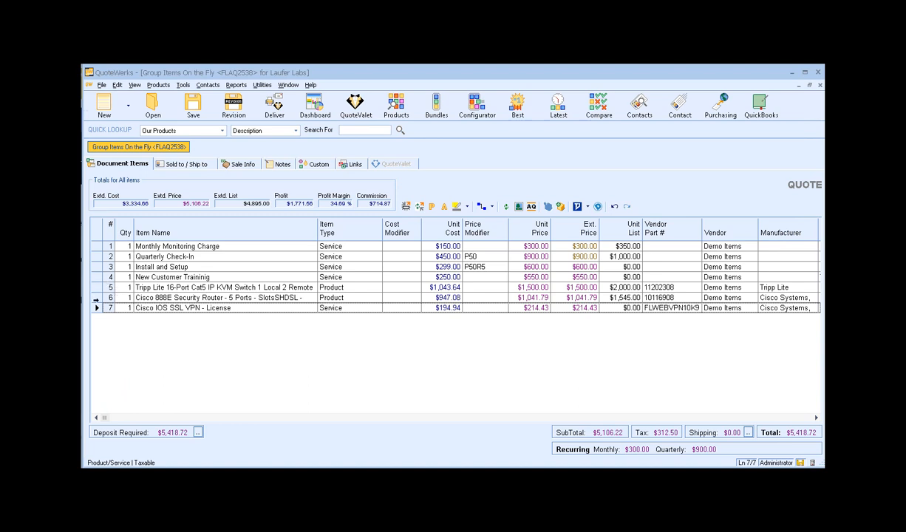
pyautogui.moveTo(96, 287); pyautogui.dragTo(95, 307)
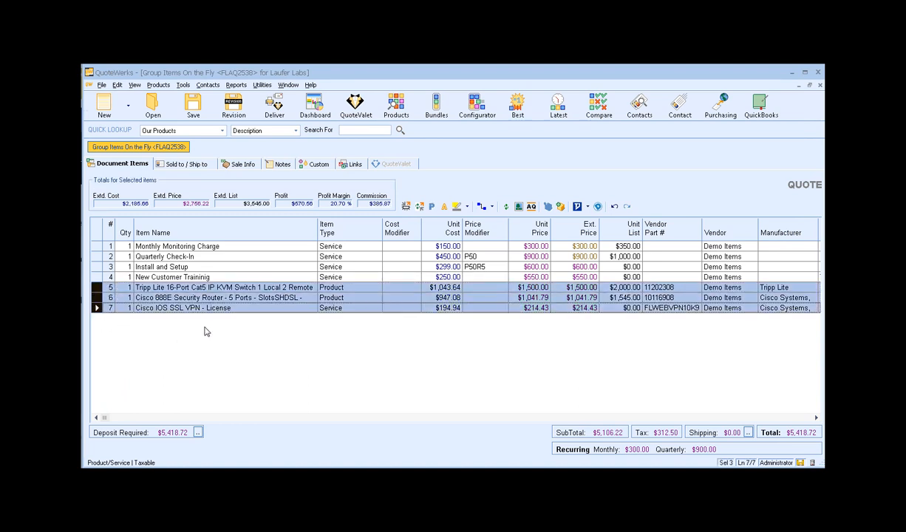
# Make the new group's amount recurring, with the first payment included in the total
pyautogui.hotkey('ctrl', 'g')
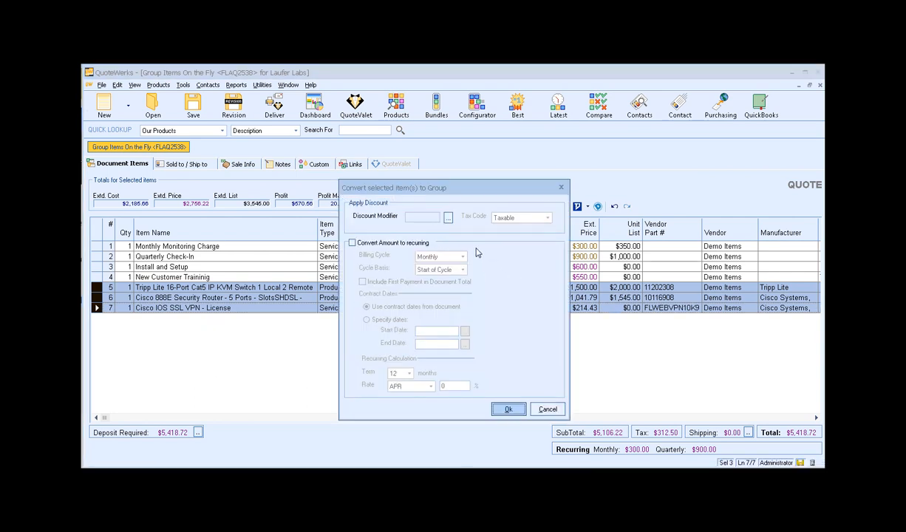
pyautogui.click(368, 246)
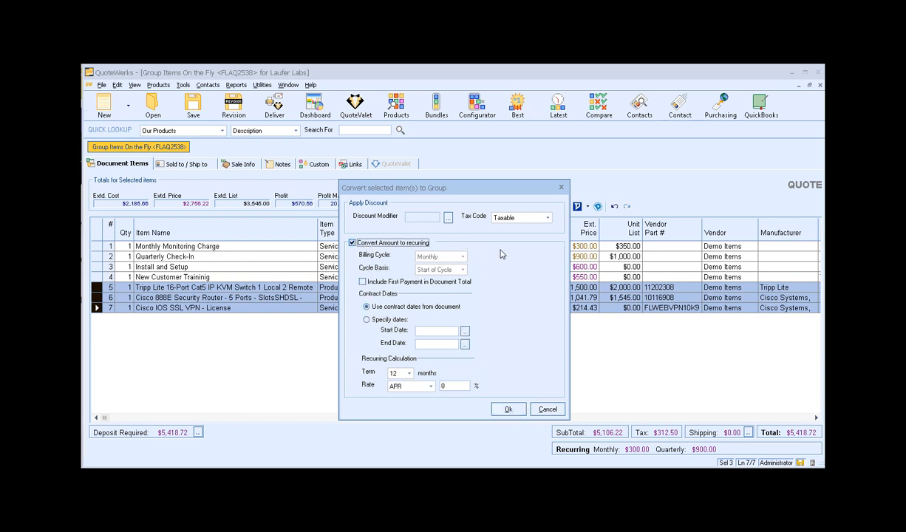
pyautogui.click(499, 283)
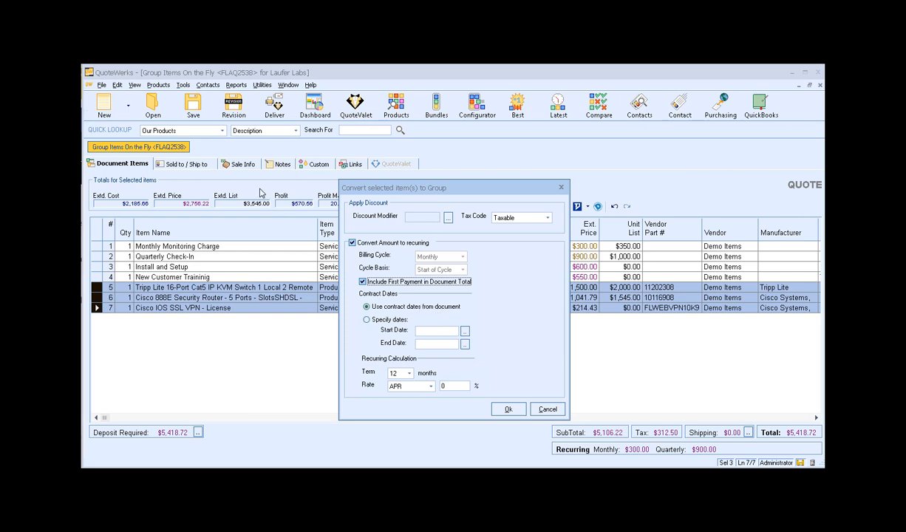
# Set contract dates manually to 9/13/2019–9/13/2020, replace the rate, and create the group
pyautogui.click(393, 323)
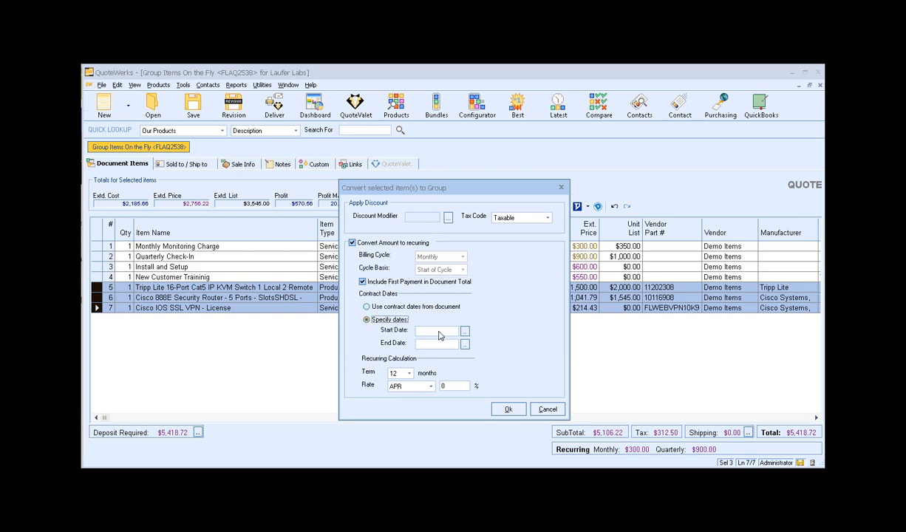
pyautogui.click(465, 331)
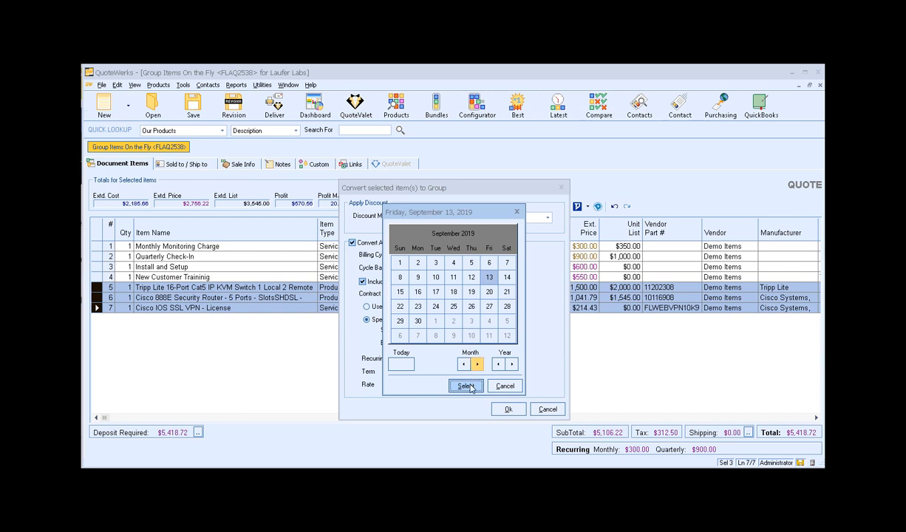
pyautogui.click(466, 386)
pyautogui.click(465, 331)
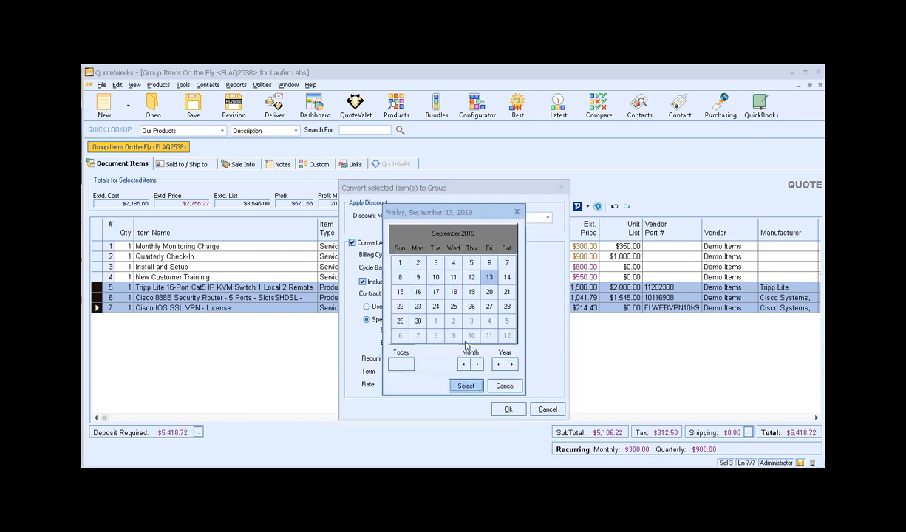
pyautogui.click(511, 364)
pyautogui.click(466, 385)
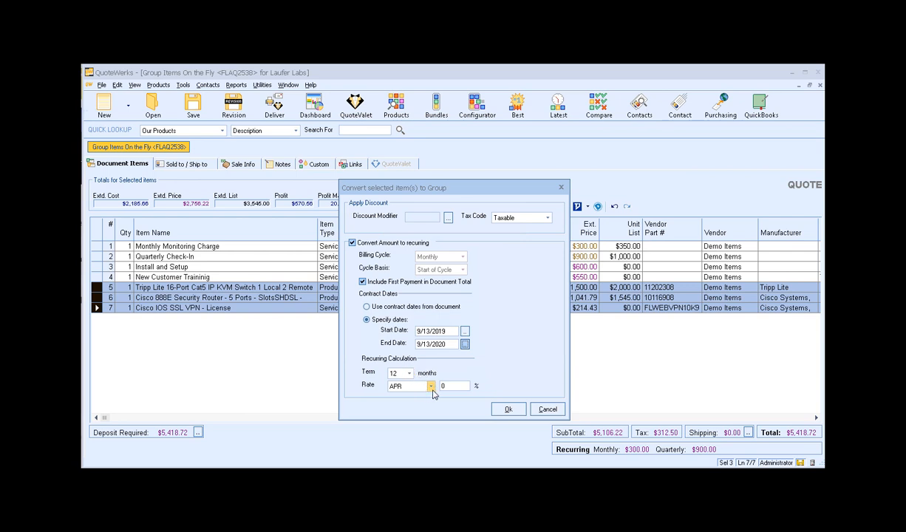
pyautogui.moveTo(454, 386); pyautogui.dragTo(414, 386)
pyautogui.click(506, 410)
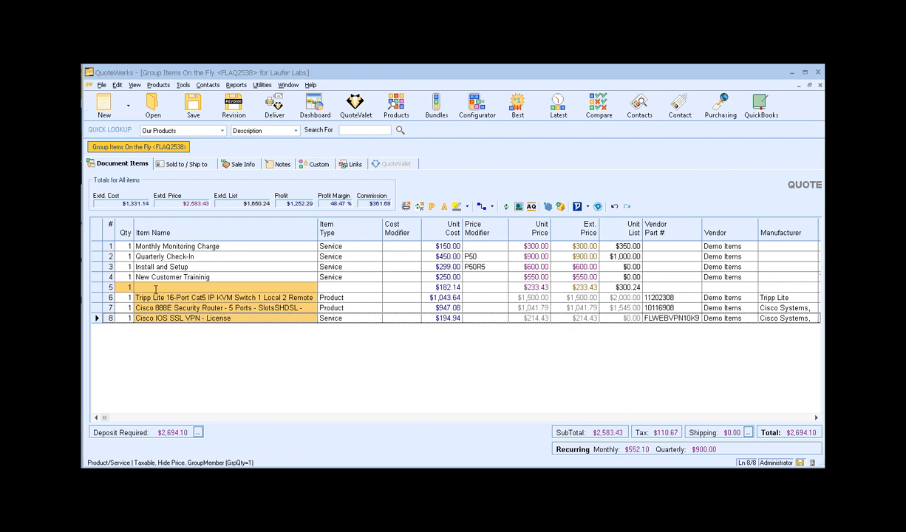
# Convert the first three service lines into a group under a new header
pyautogui.moveTo(96, 246); pyautogui.dragTo(97, 267)
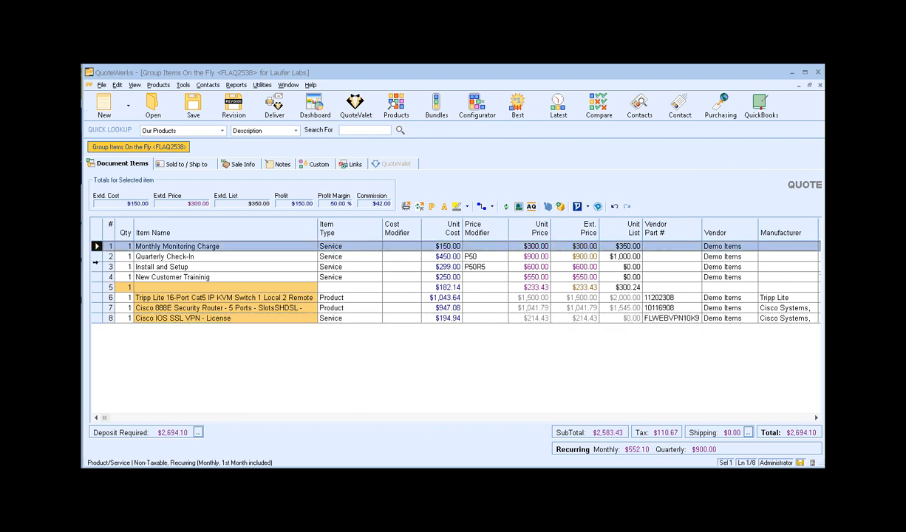
pyautogui.hotkey('ctrl', 'g')
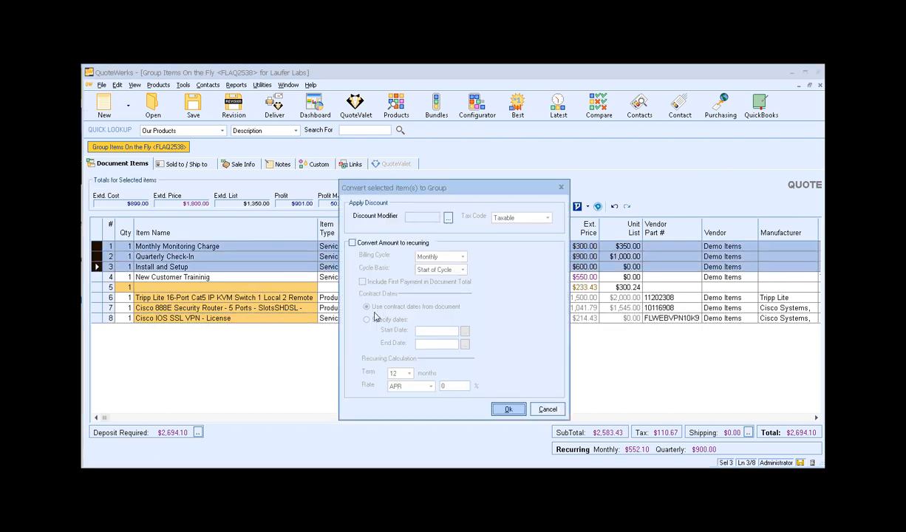
pyautogui.click(508, 408)
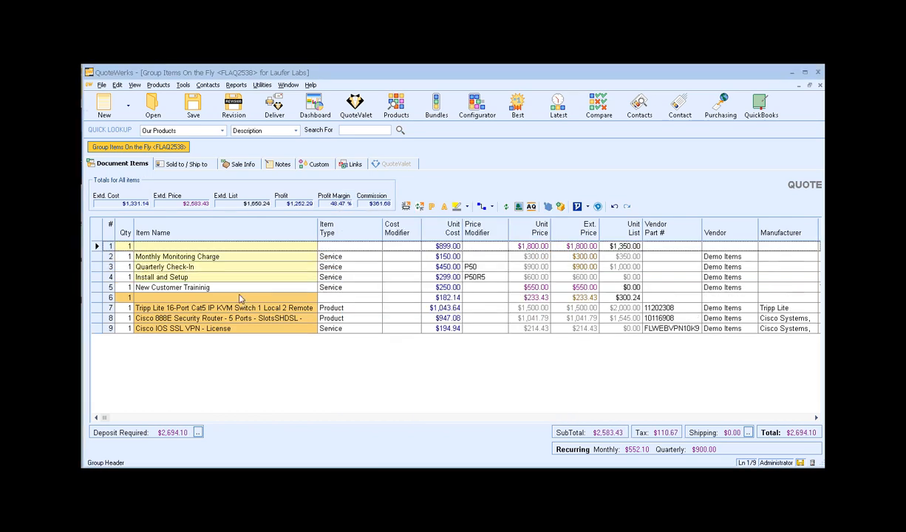
# Enter 'New Customer Setup' as the name of the row 6 recurring hardware group header
pyautogui.click(156, 246)
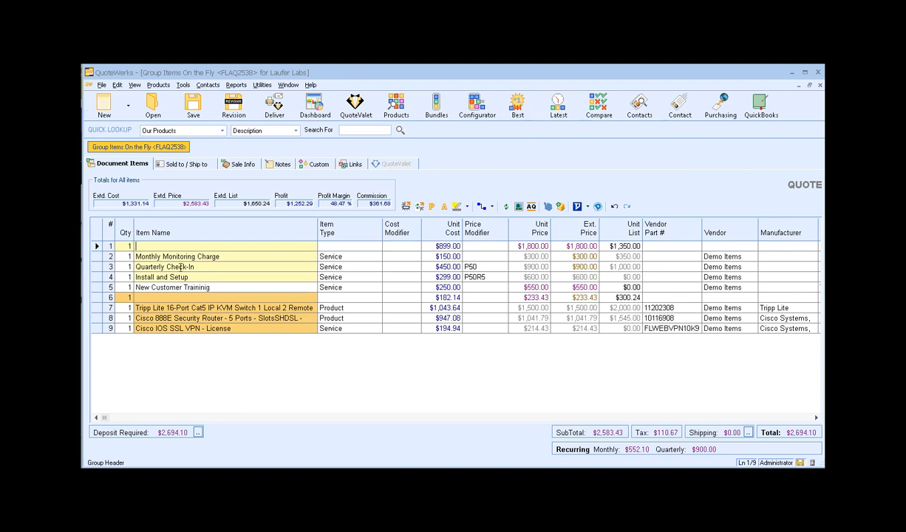
pyautogui.click(153, 297)
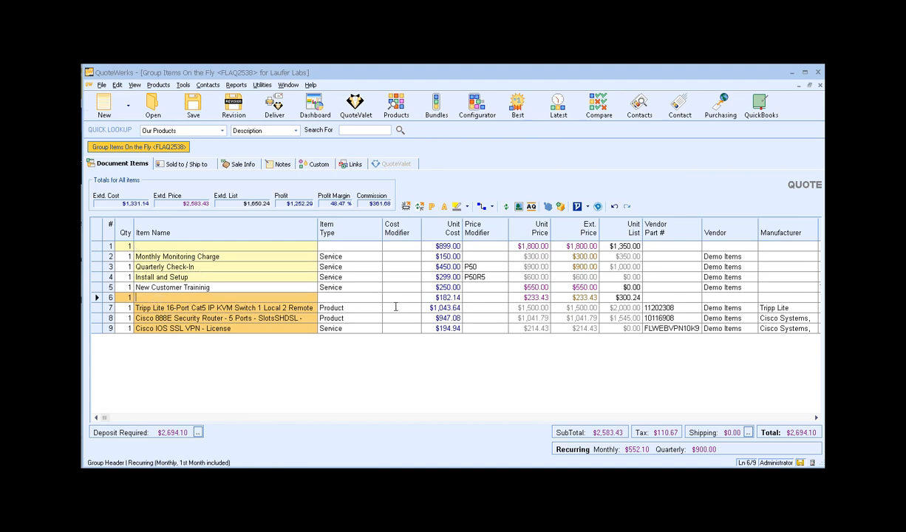
pyautogui.click(522, 297)
pyautogui.write('New Customer Setup')
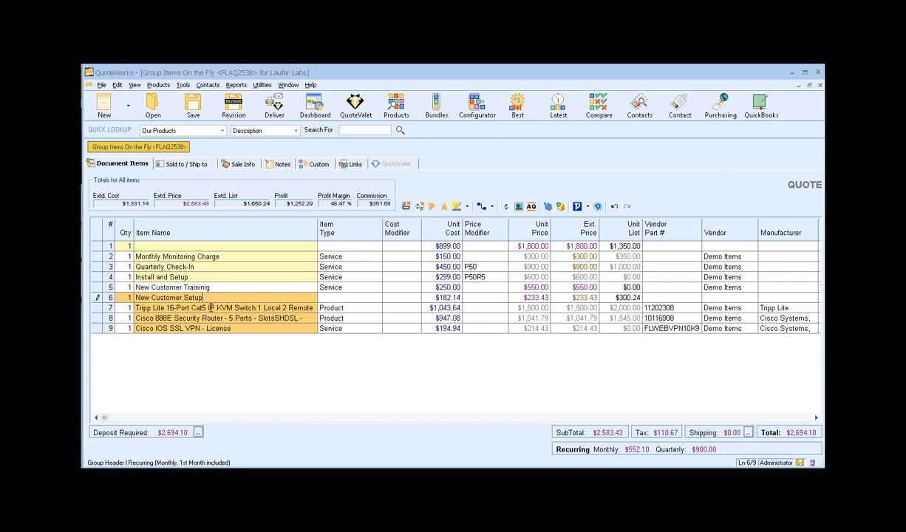